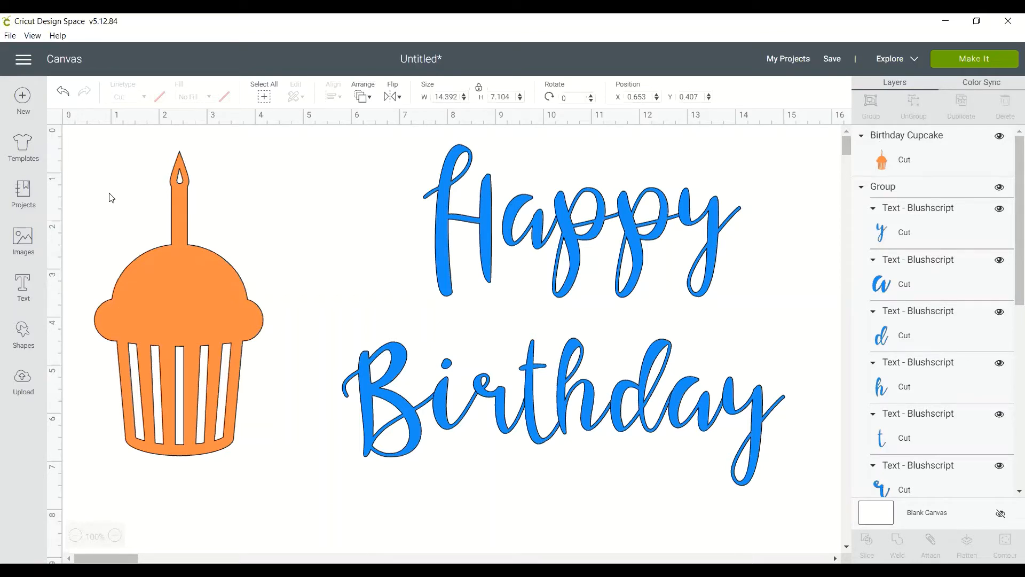
Move the birthday cupcake closer to the lettering and group it with the words Happy and Birthday.
left_click_drag(157, 296, 275, 295)
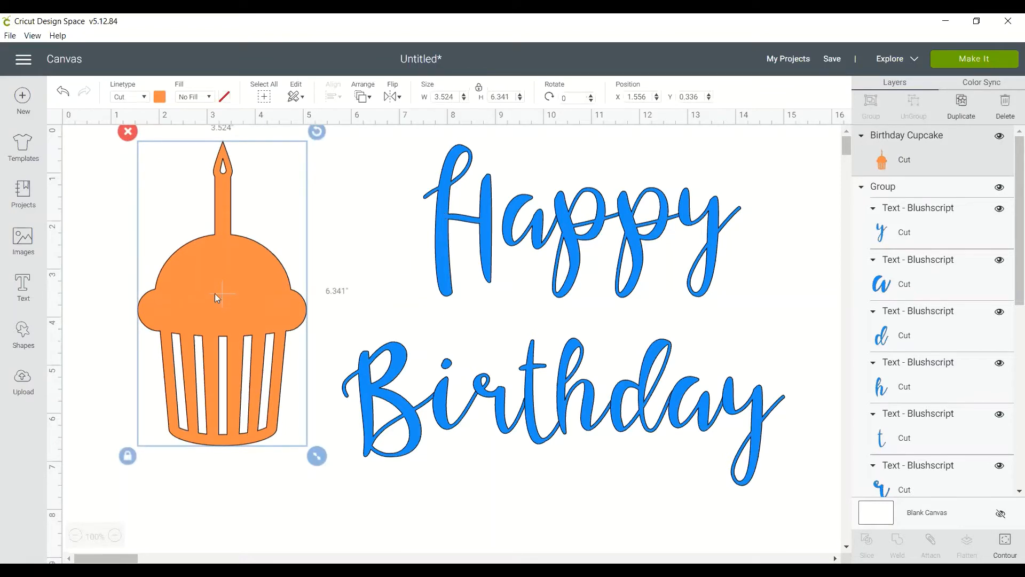
left_click_drag(215, 304, 207, 312)
left_click_drag(83, 131, 796, 510)
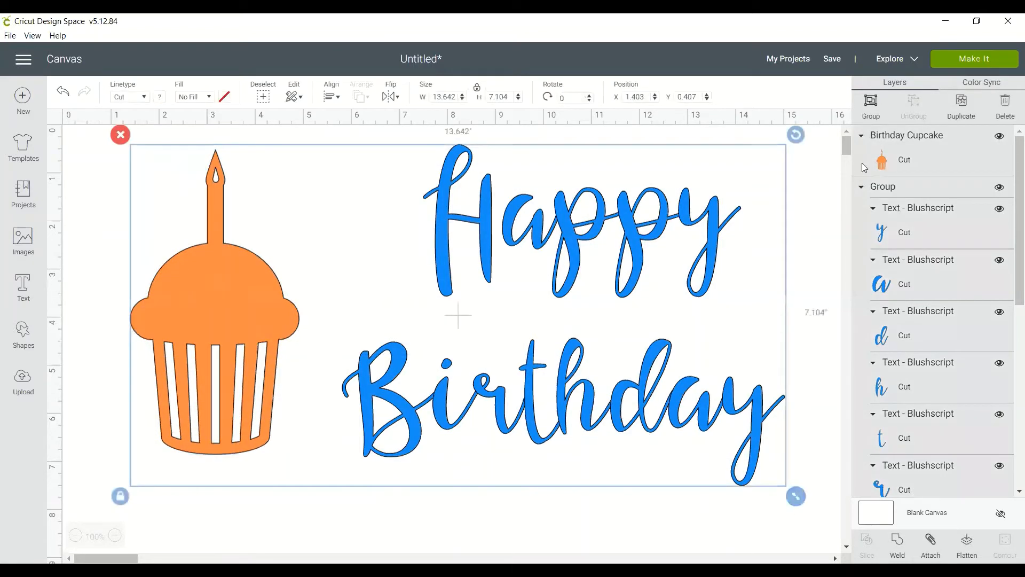
left_click(867, 107)
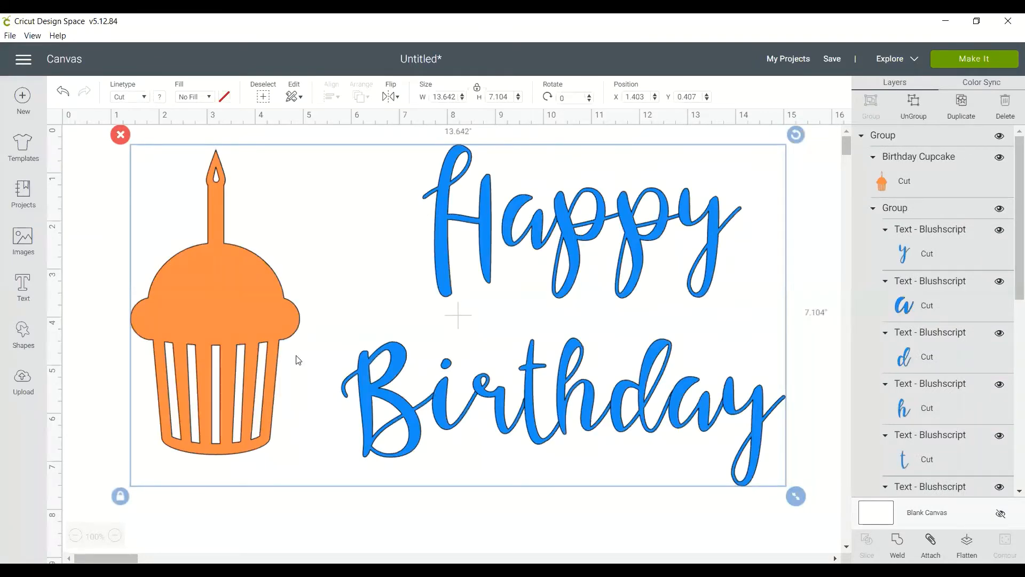
Resize the grouped design to about 14.14 inches wide and 7.36 inches high, and reposition it on the canvas.
left_click_drag(221, 333, 252, 384)
left_click(165, 343)
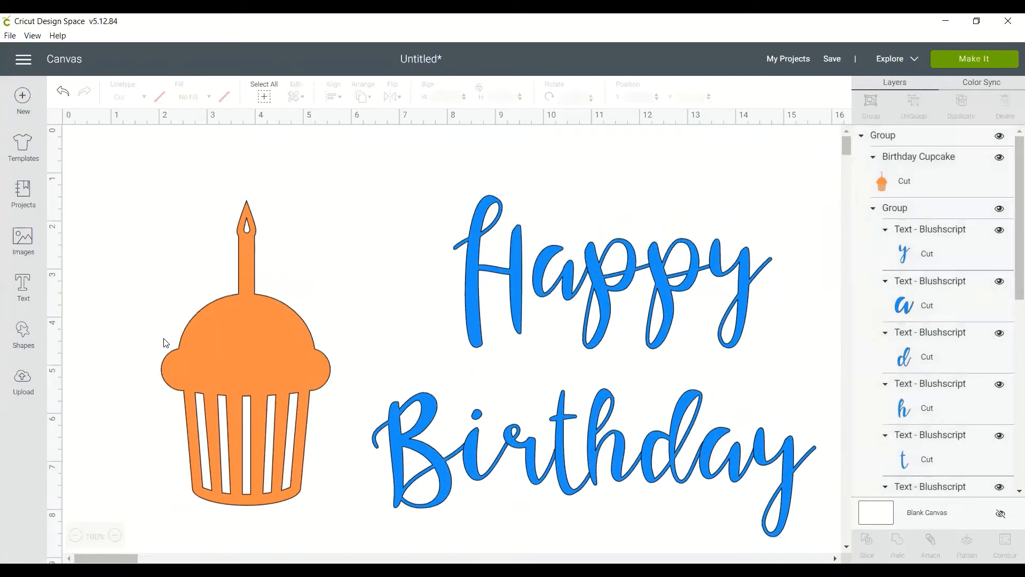
left_click(202, 315)
left_click_drag(792, 506, 396, 352)
left_click_drag(683, 428, 685, 378)
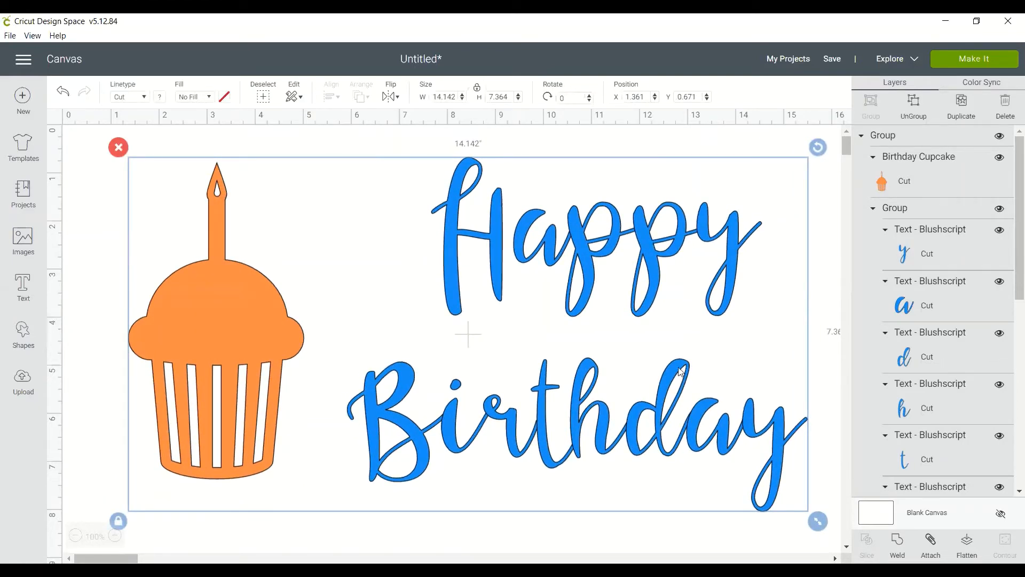
Preview the cutting mats, examine how the letters are arranged on the blue mat, and return to the canvas.
left_click(969, 65)
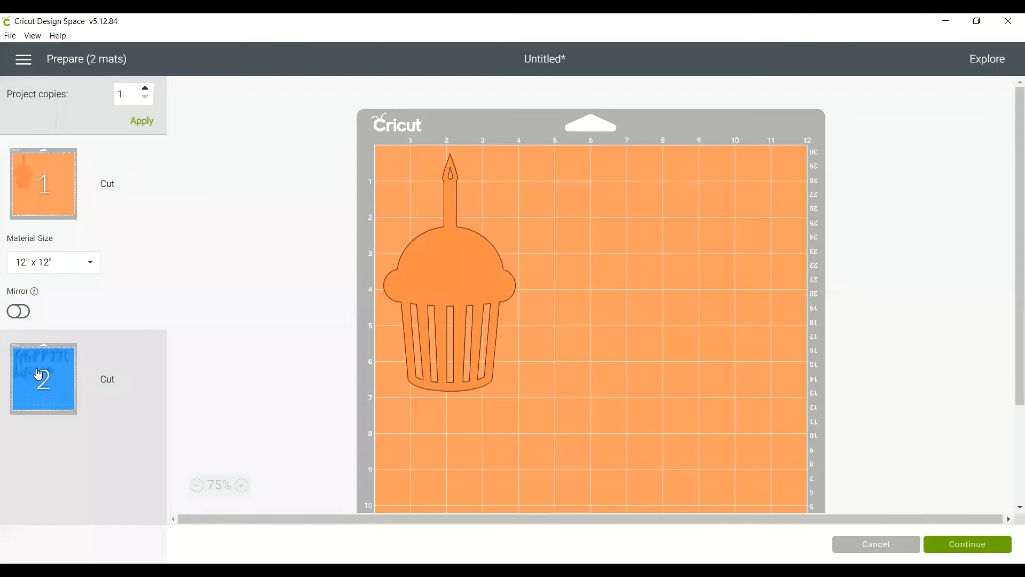
left_click(39, 374)
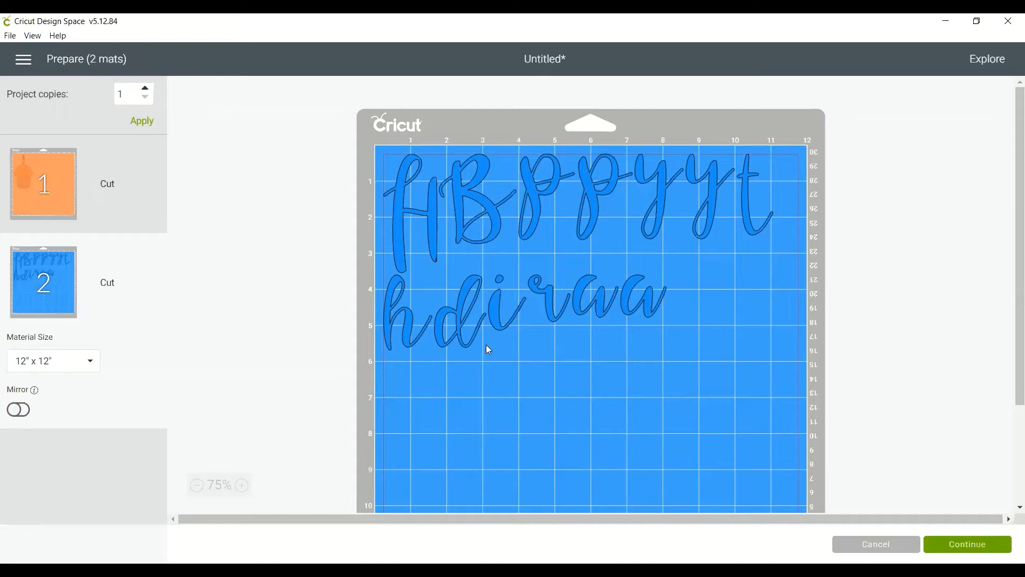
left_click(875, 544)
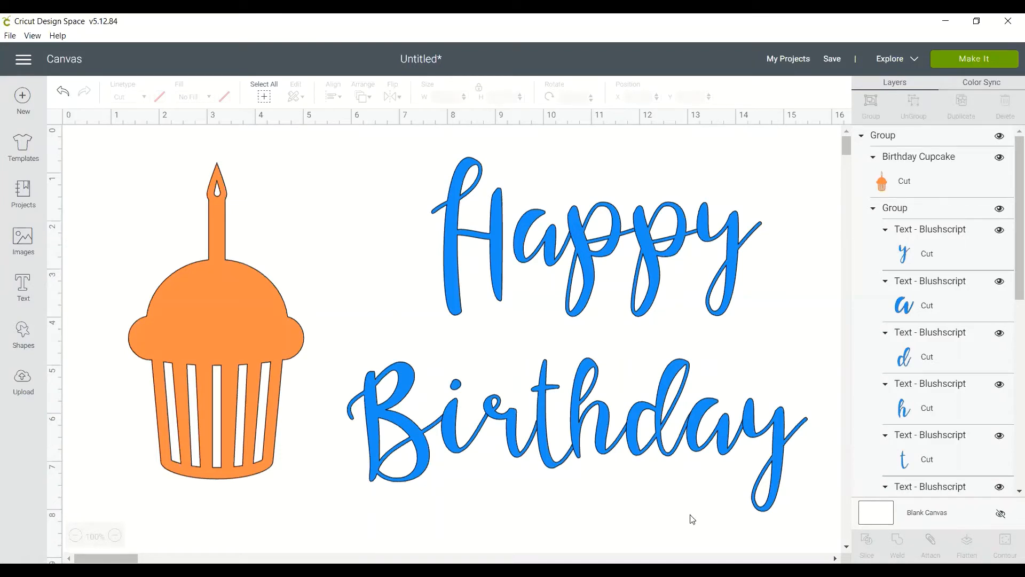
Ungroup the whole design and check that the words Happy and Birthday can be selected separately.
left_click(244, 305)
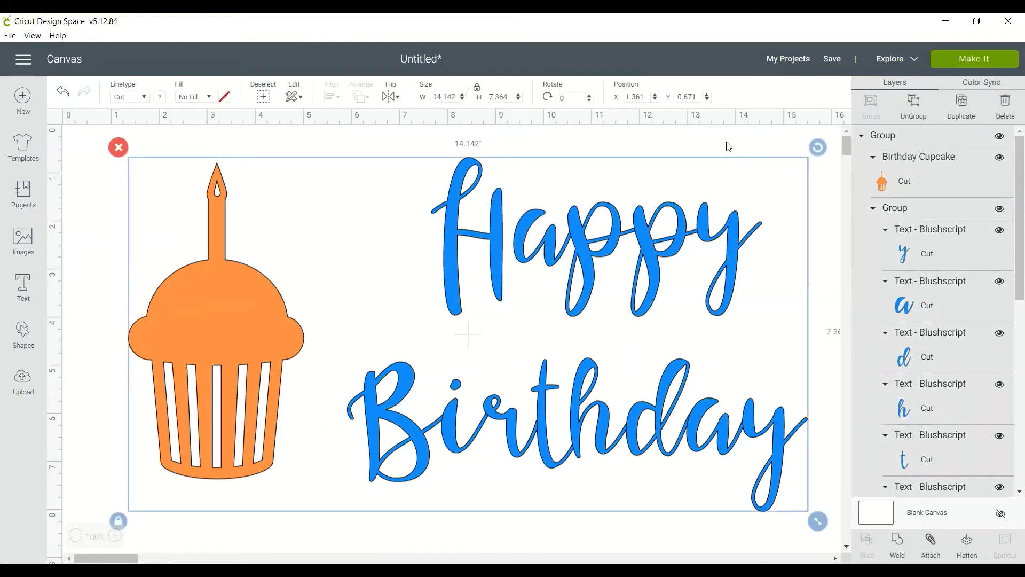
left_click(916, 111)
left_click(497, 258)
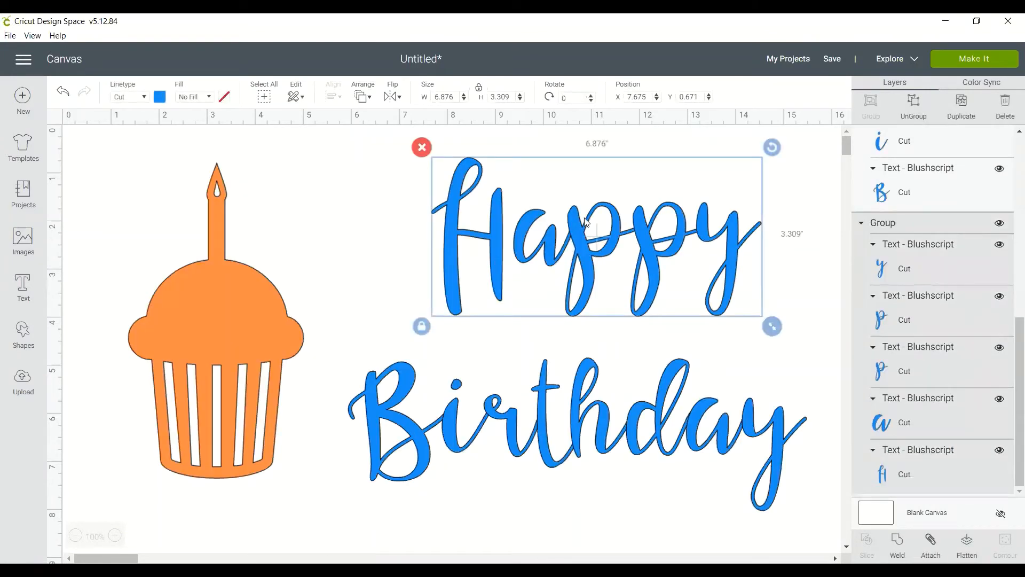
left_click(543, 418)
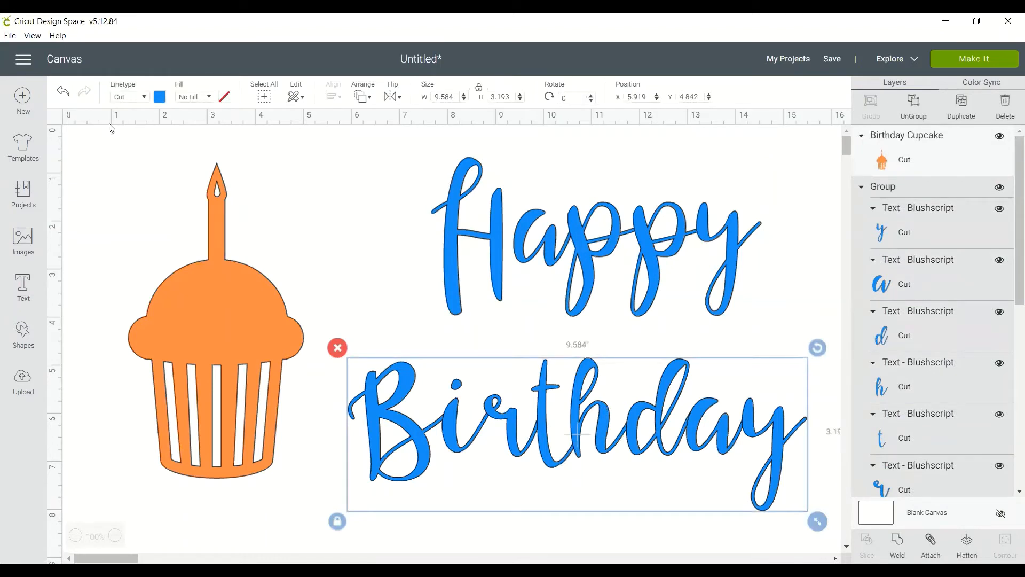
Recolour the word Happy white and weld the letters of Happy and of Birthday into one shape per word.
left_click(457, 236)
left_click(159, 96)
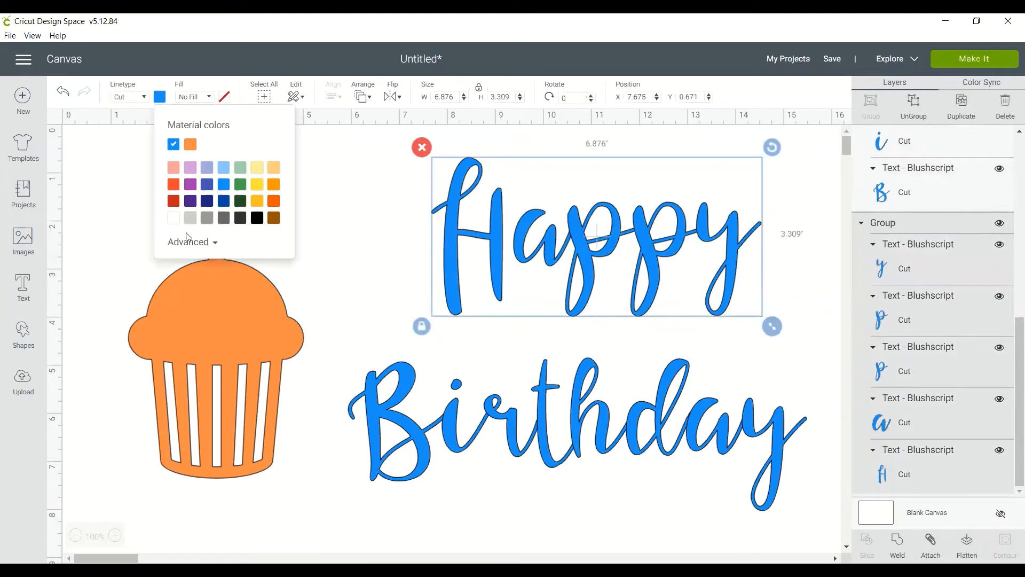
left_click(173, 218)
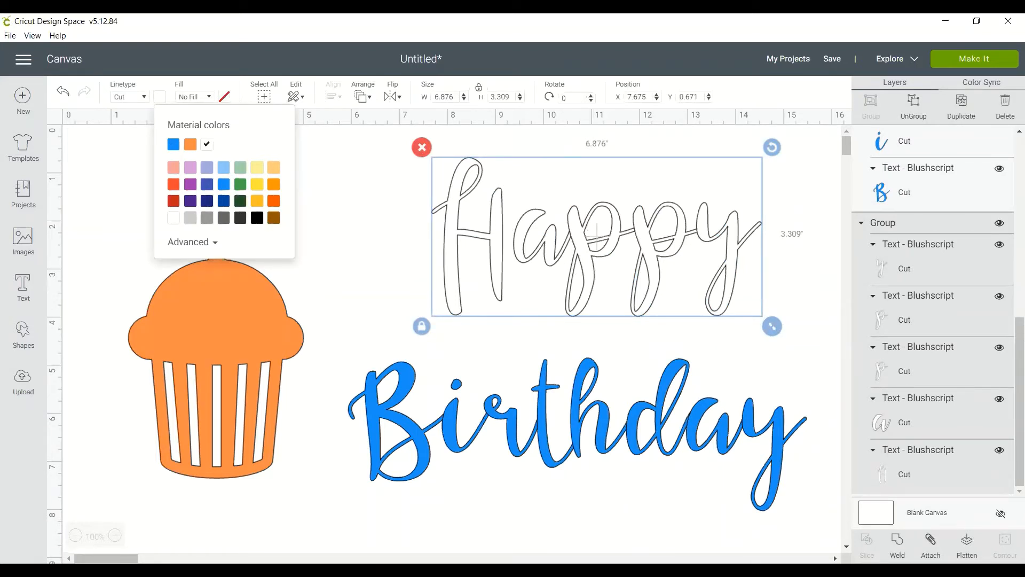
left_click(898, 540)
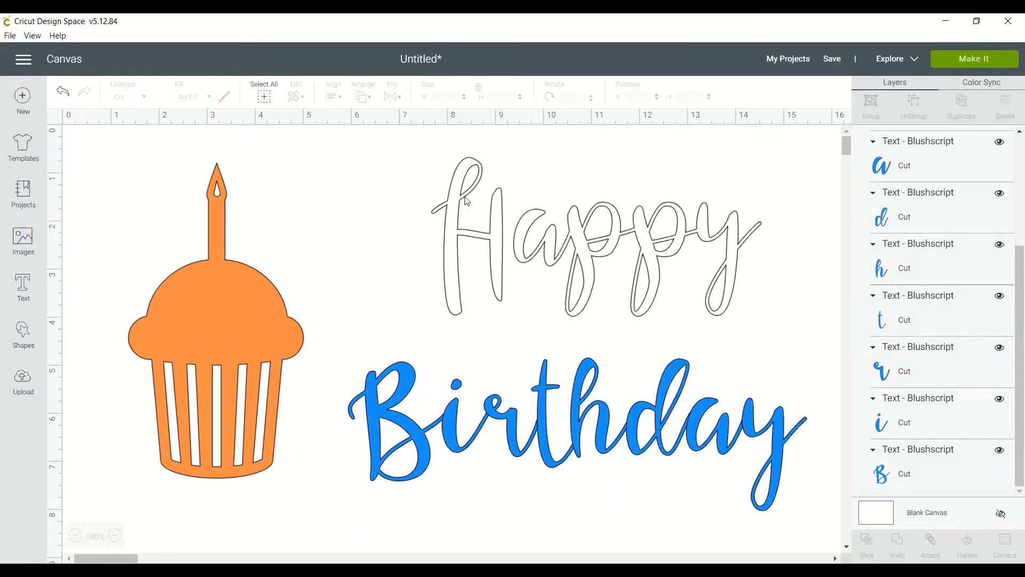
left_click(404, 430)
left_click(892, 547)
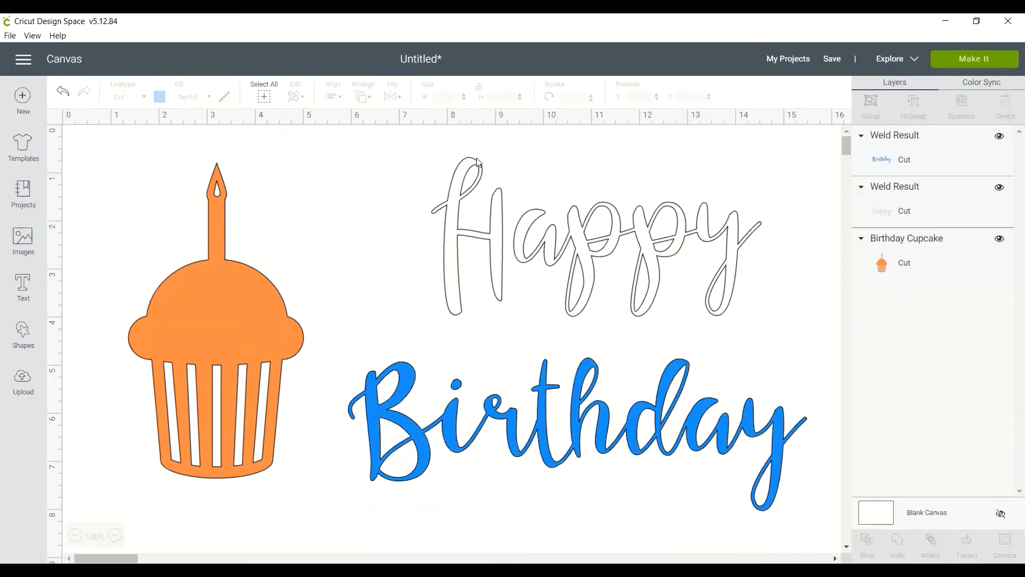
Set the welded word Happy to the same blue material colour as Birthday and deselect it.
left_click(457, 219)
left_click(159, 97)
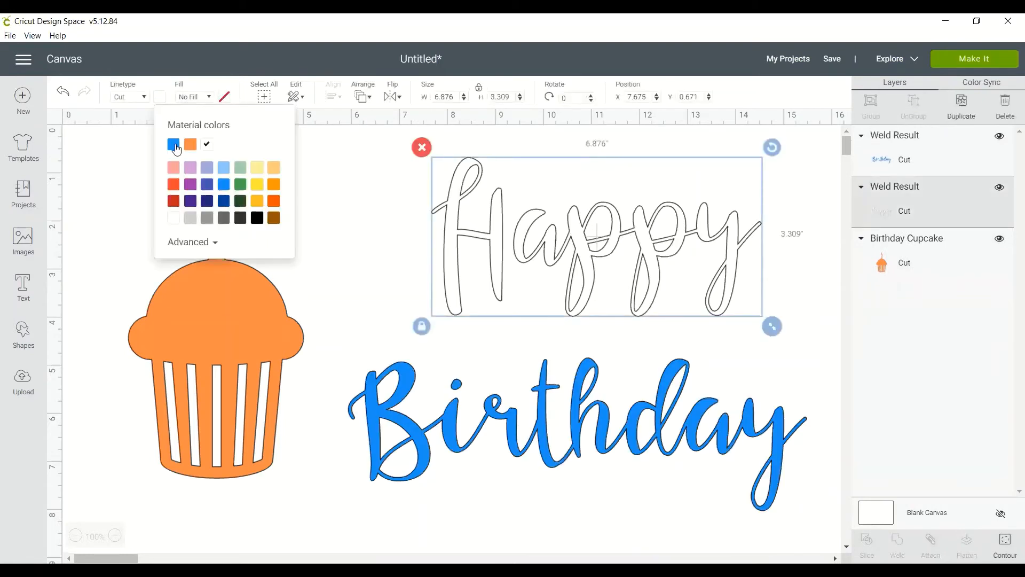
left_click(175, 144)
left_click(350, 288)
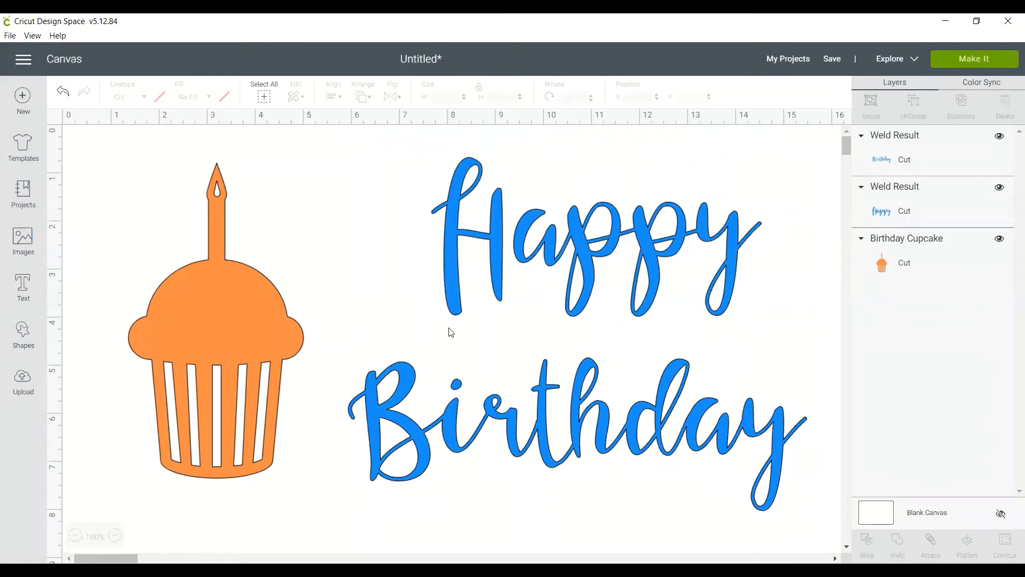
Preview the cutting mats again, examine the placement and spacing of the welded words on the blue mat, and return to the canvas.
left_click(958, 62)
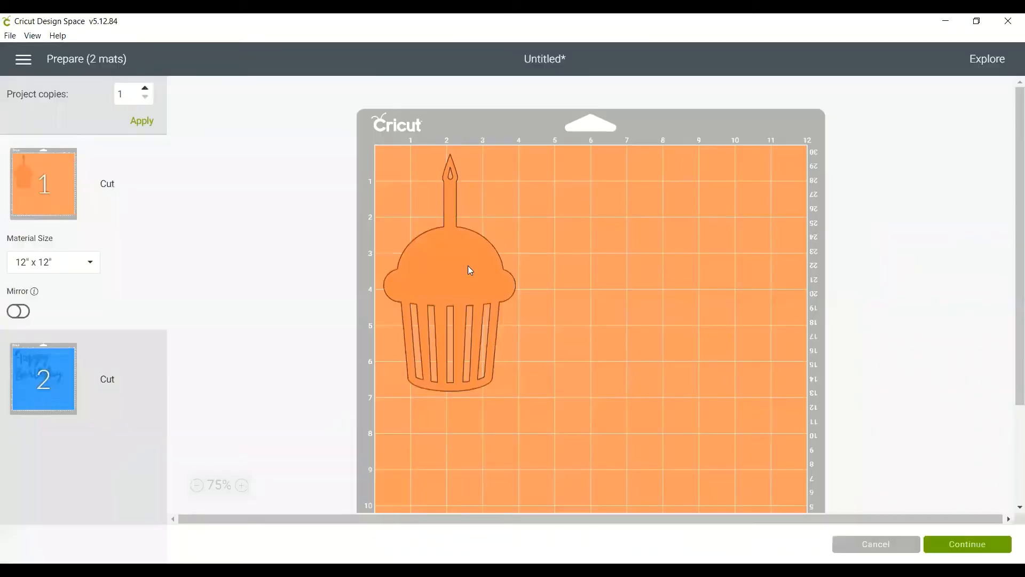
left_click(25, 379)
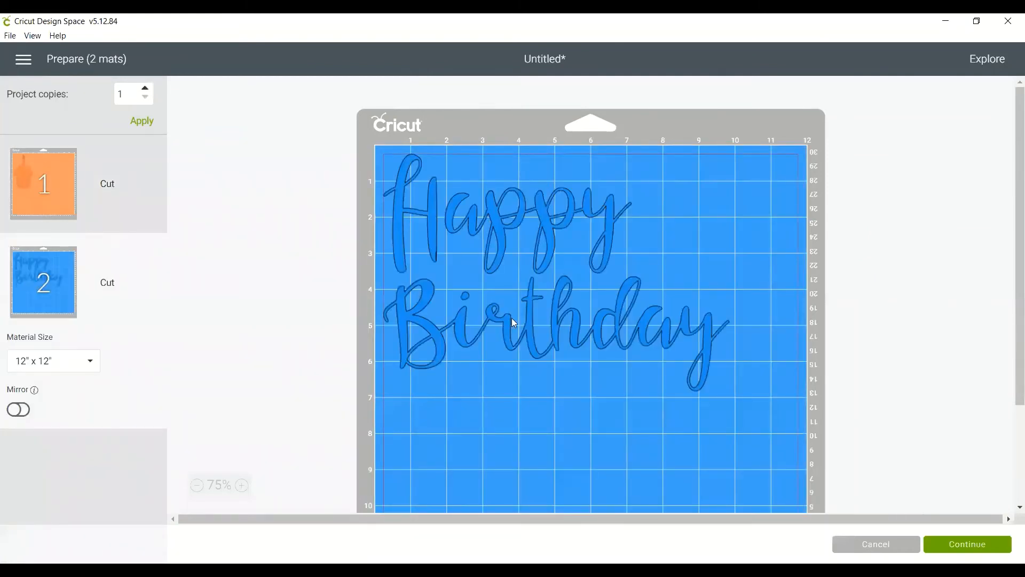
left_click_drag(514, 318, 461, 312)
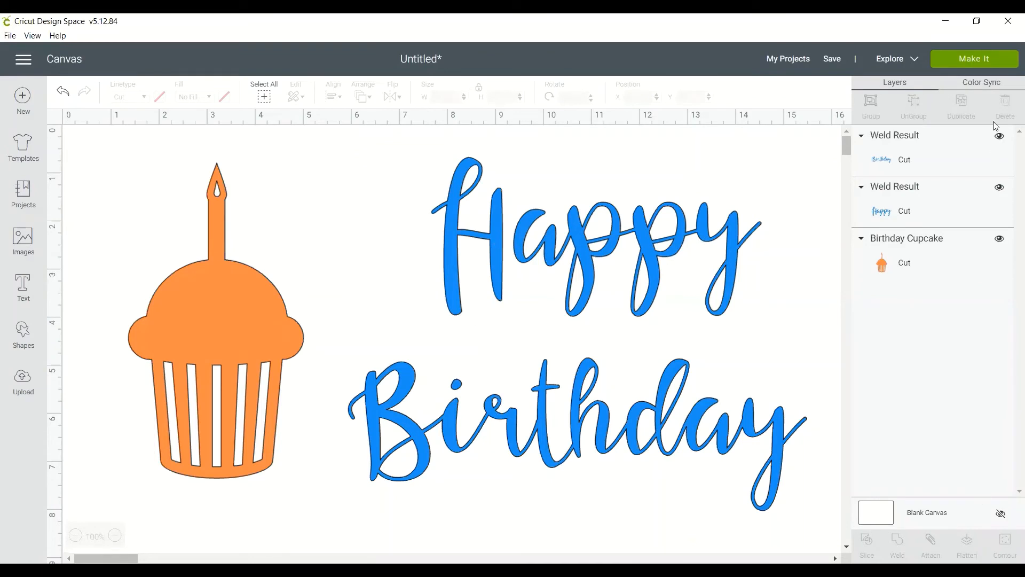
left_click(981, 60)
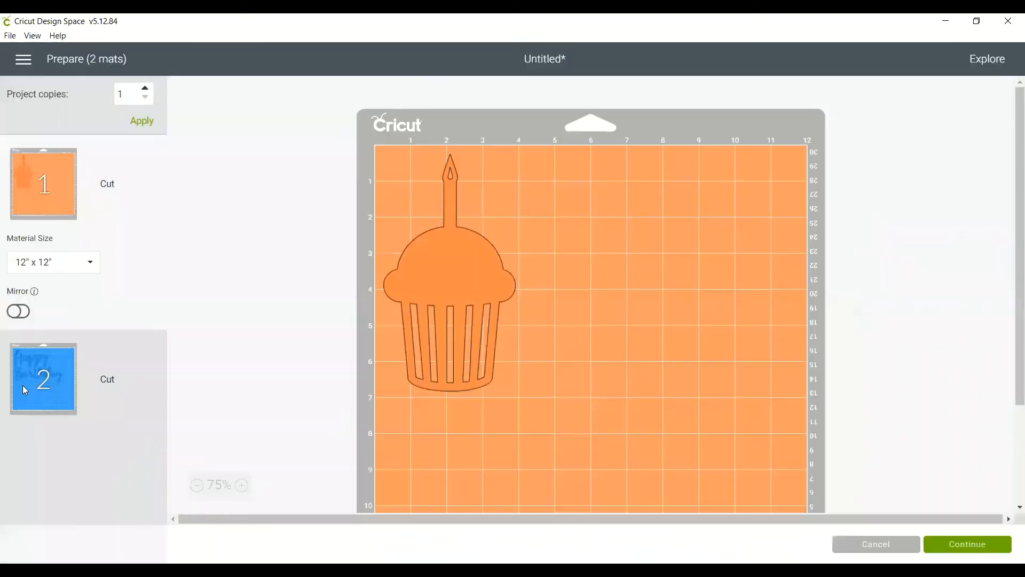
left_click(23, 387)
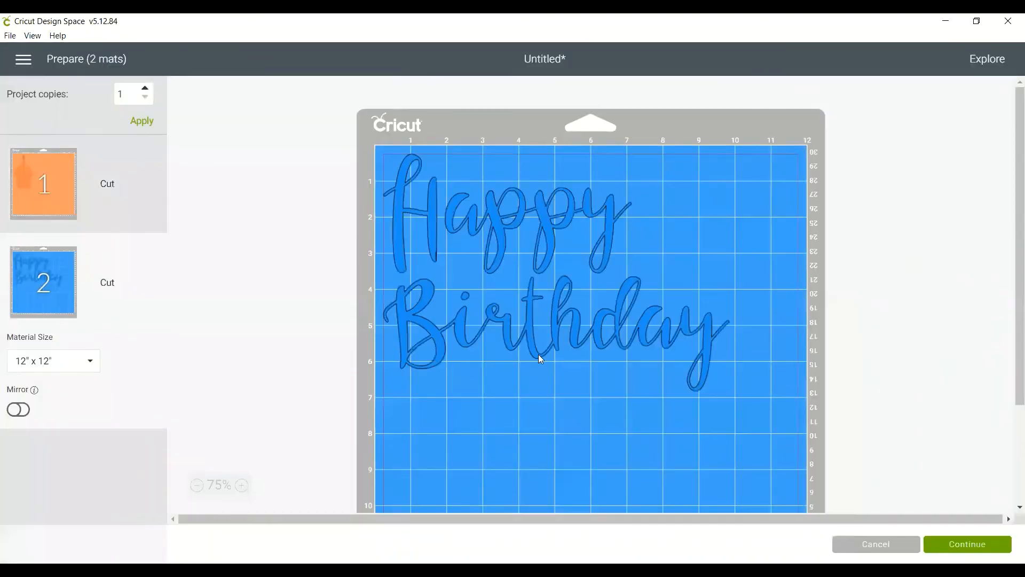
left_click(876, 544)
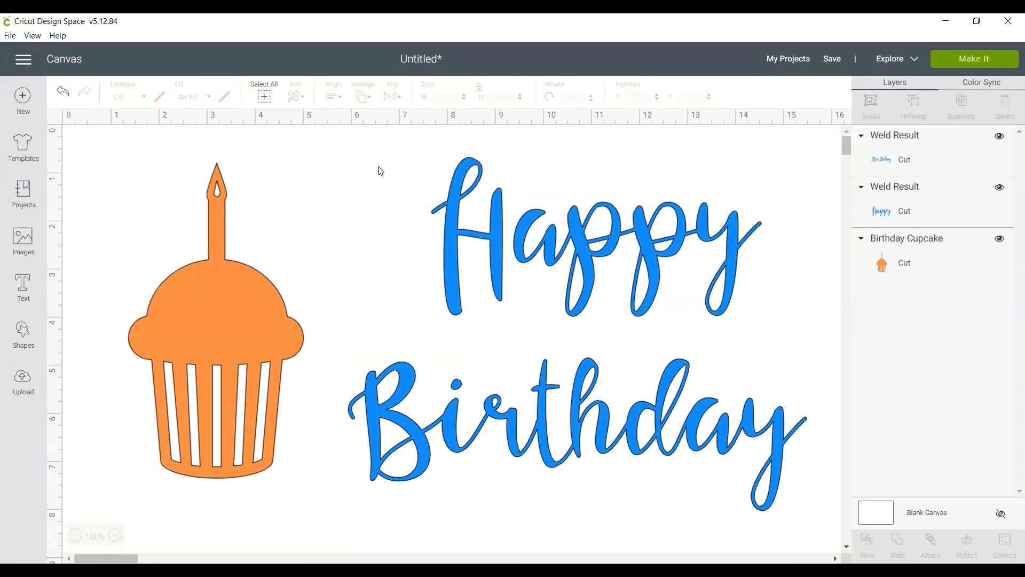
Attach the welded words Happy and Birthday to each other and check their layout on the blue mat preview.
left_click_drag(352, 172, 801, 515)
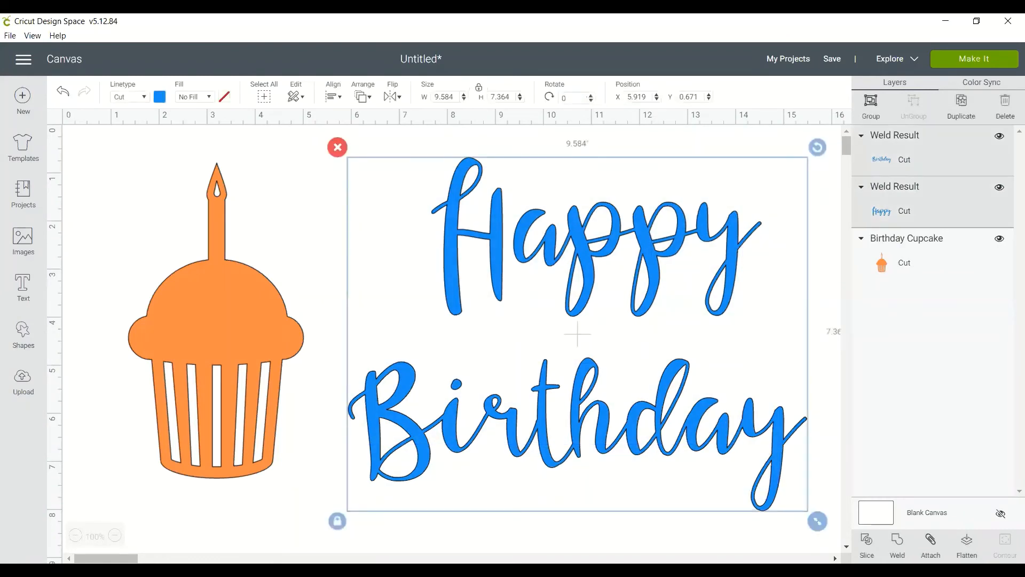
left_click(931, 545)
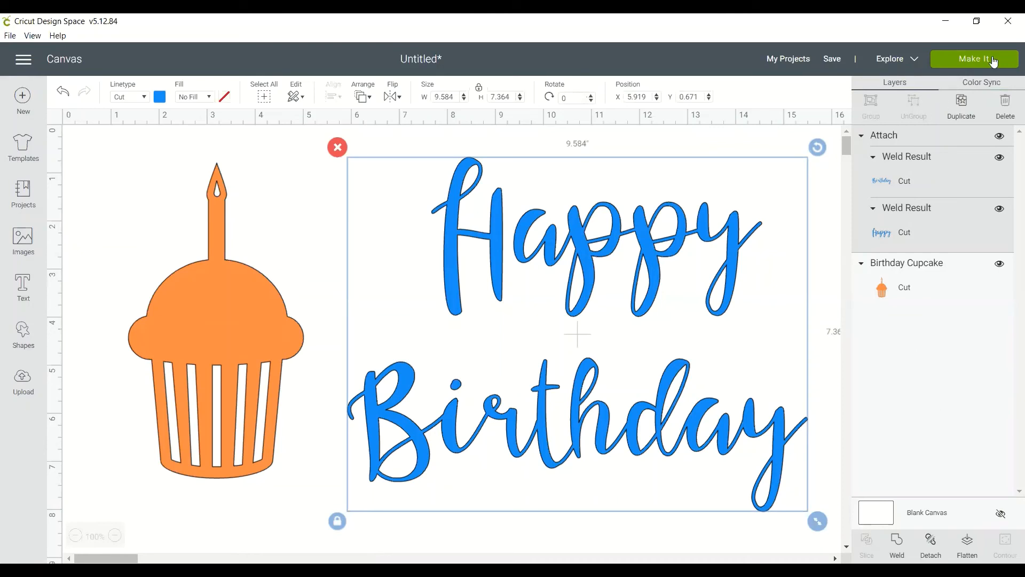
left_click(977, 59)
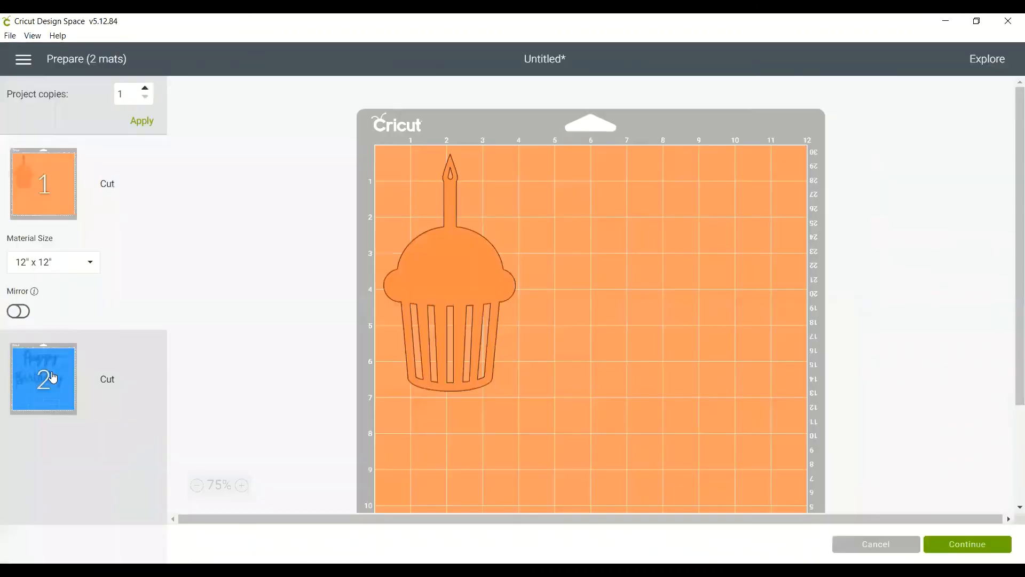
left_click(54, 373)
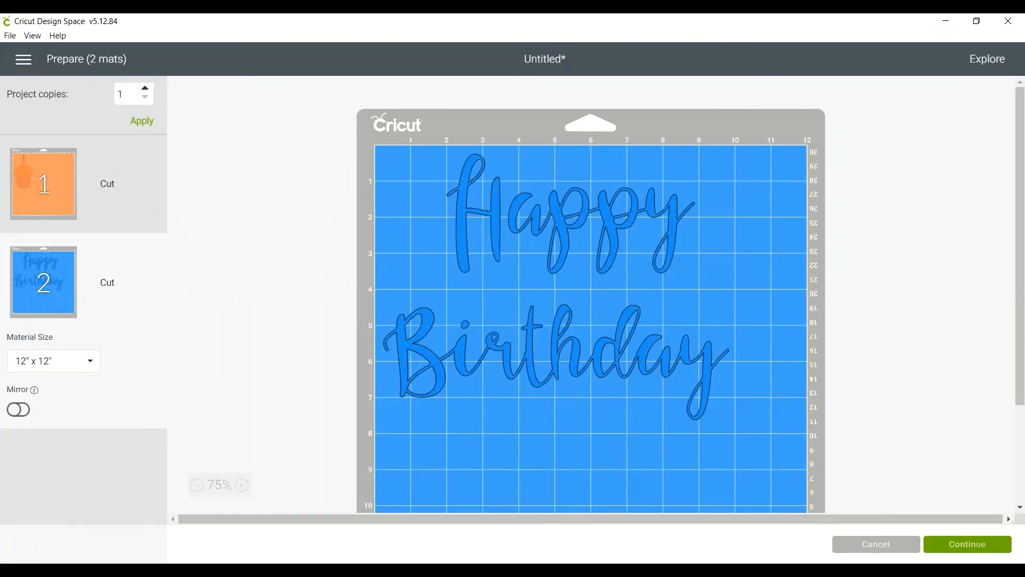
left_click(875, 544)
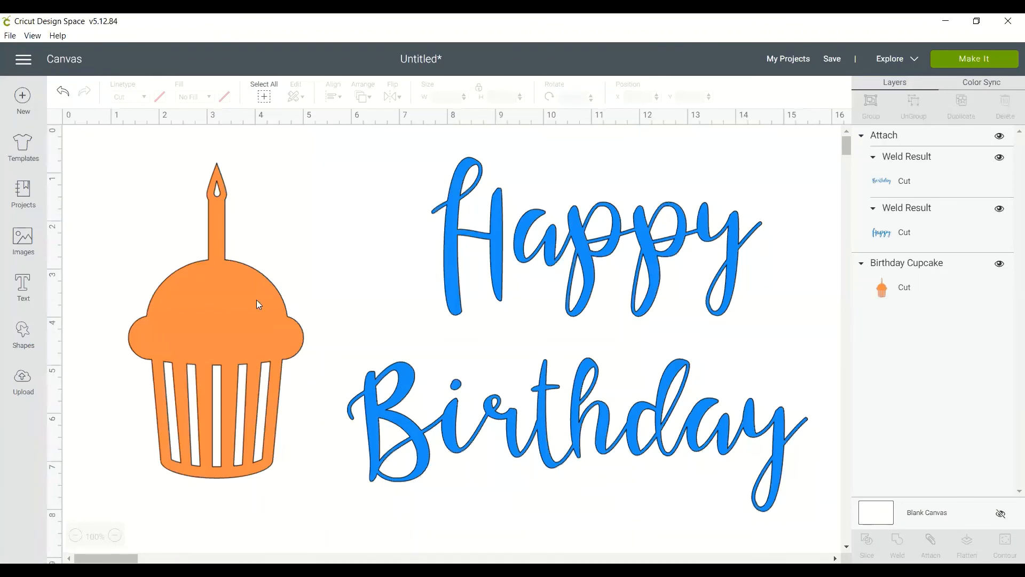